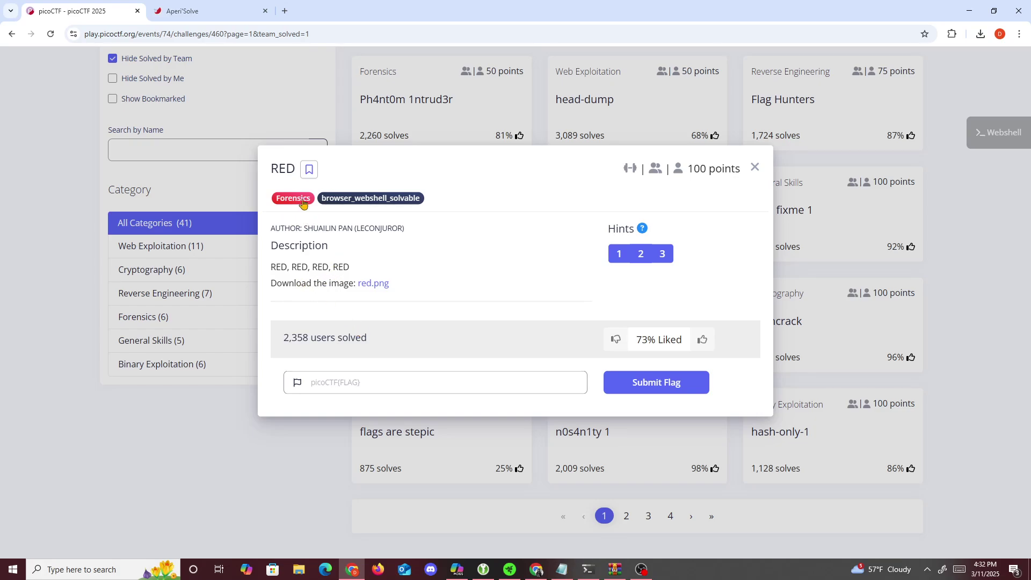
# - Download red.png from the RED challenge and open it to view the plain red square
pyautogui.click(295, 265)
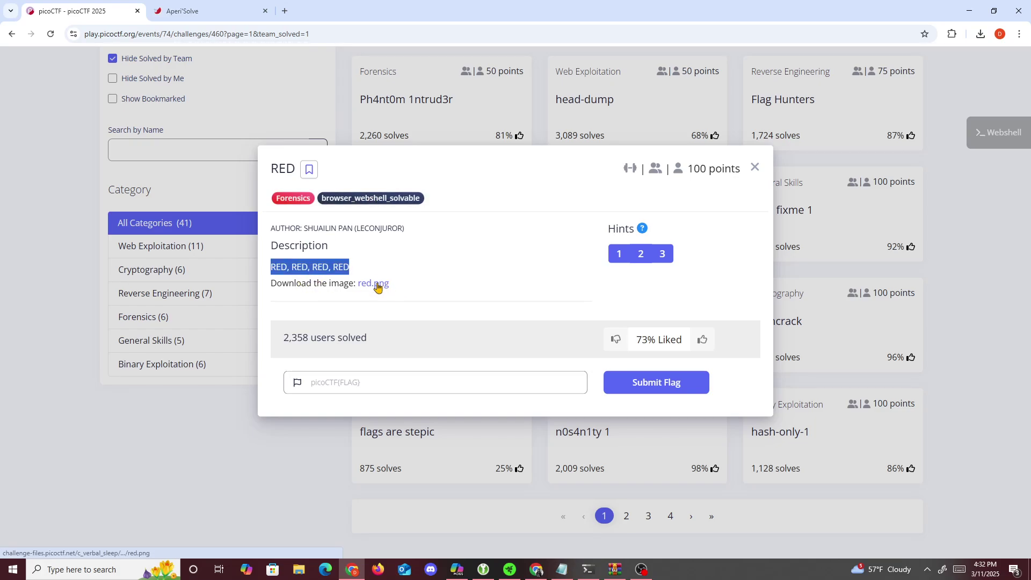
pyautogui.click(981, 34)
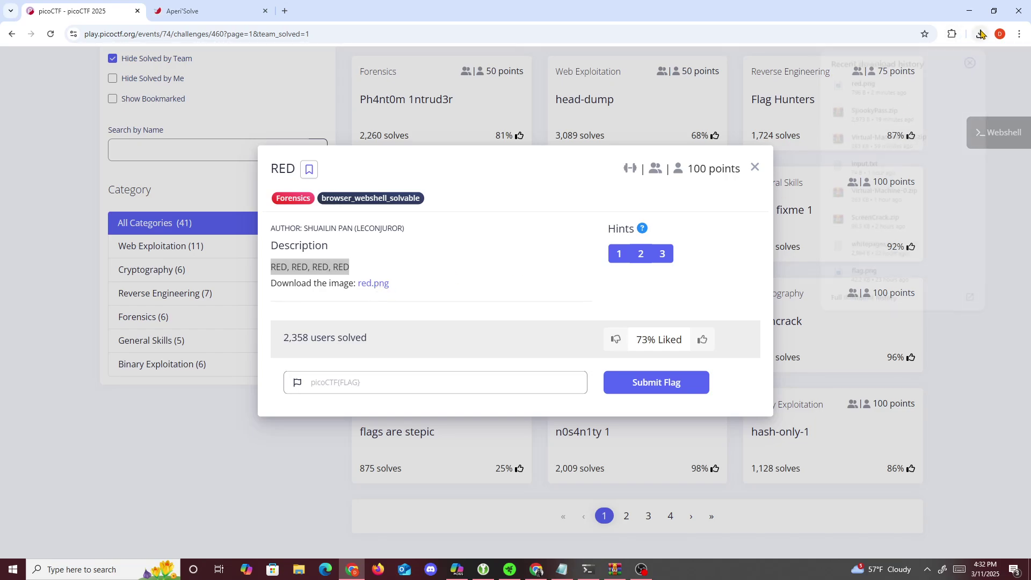
pyautogui.click(856, 88)
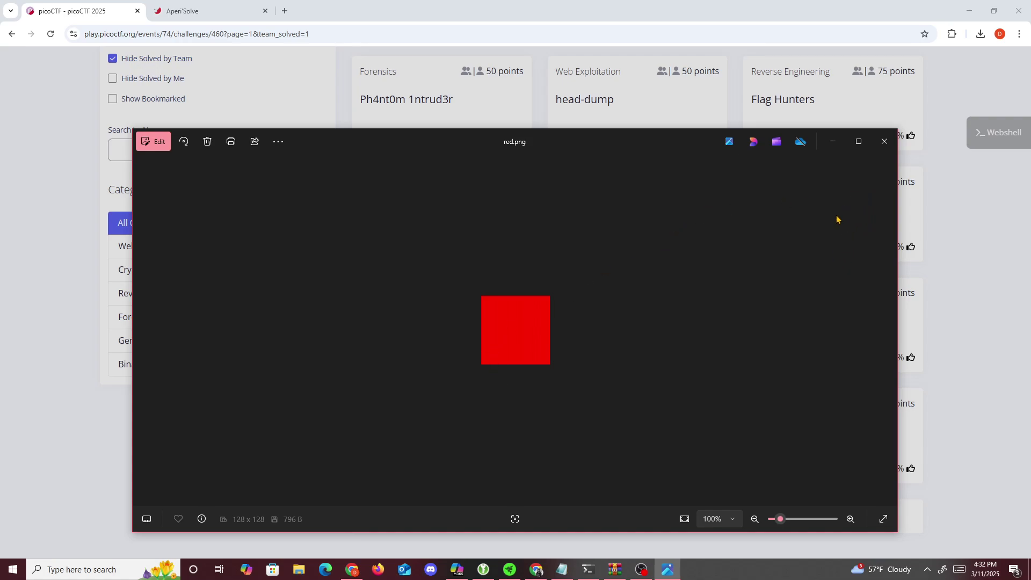
# - Copy the repeated b1,rgba zsteg base64 string from Aperi'Solve and search for base64decode
pyautogui.click(885, 141)
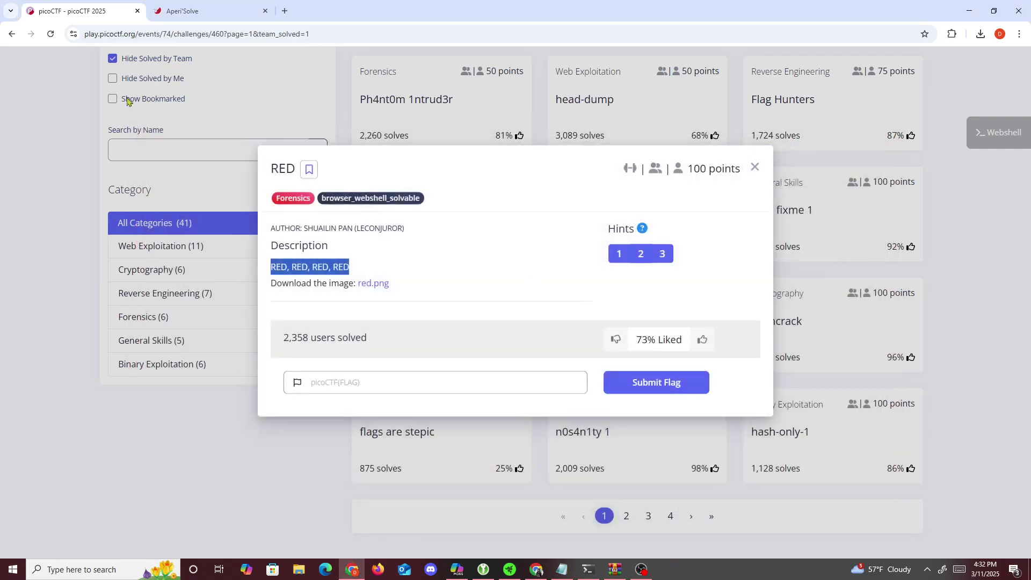
pyautogui.click(210, 17)
pyautogui.scroll(-2, 309, 206)
pyautogui.scroll(5, 309, 207)
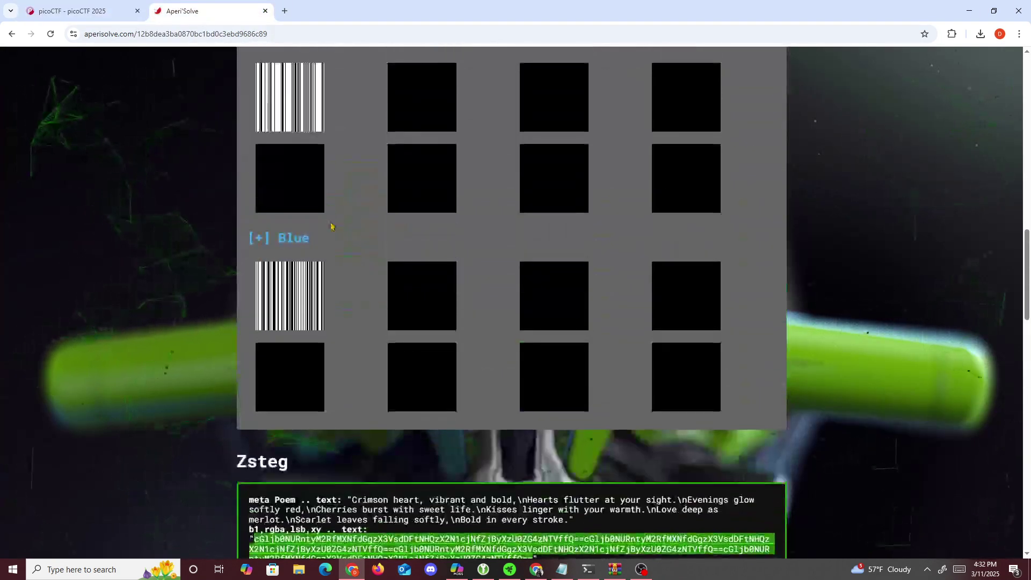
pyautogui.scroll(8, 308, 207)
pyautogui.scroll(4, 322, 201)
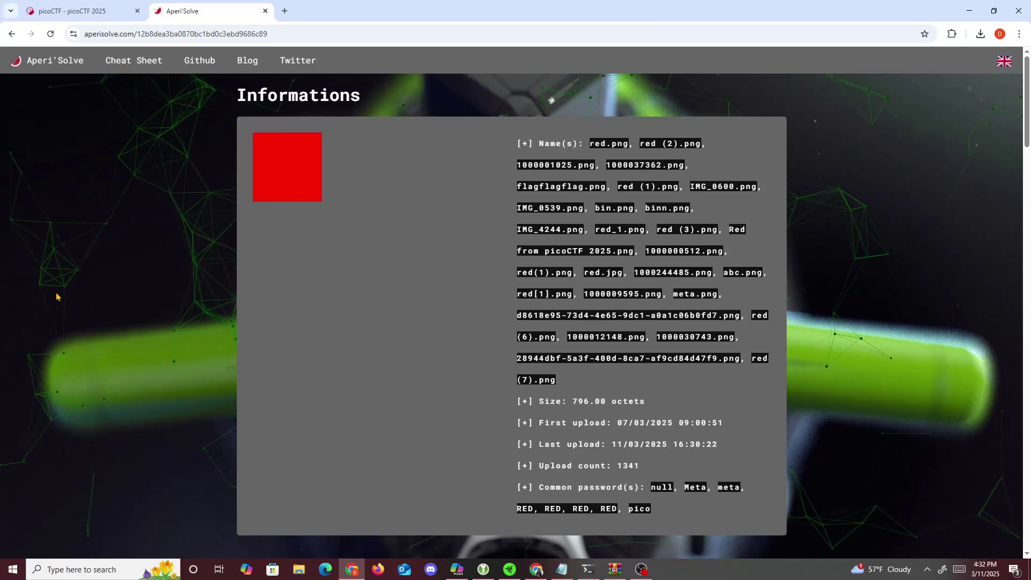
pyautogui.scroll(-2, 159, 309)
pyautogui.scroll(-3, 159, 309)
pyautogui.scroll(4, 410, 207)
pyautogui.scroll(-5, 444, 282)
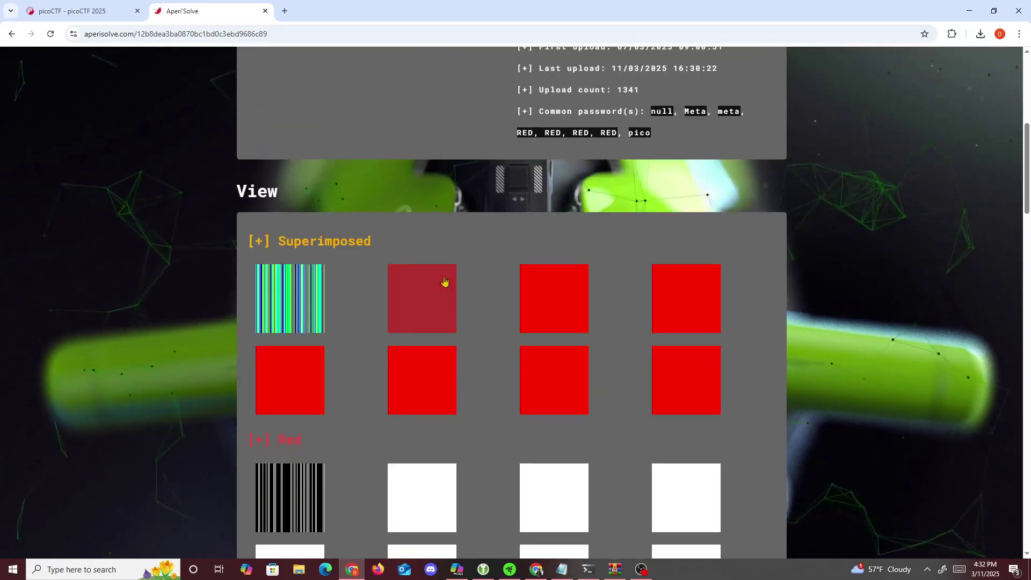
pyautogui.scroll(1, 447, 299)
pyautogui.scroll(-3, 448, 299)
pyautogui.scroll(-3, 458, 315)
pyautogui.scroll(-4, 427, 349)
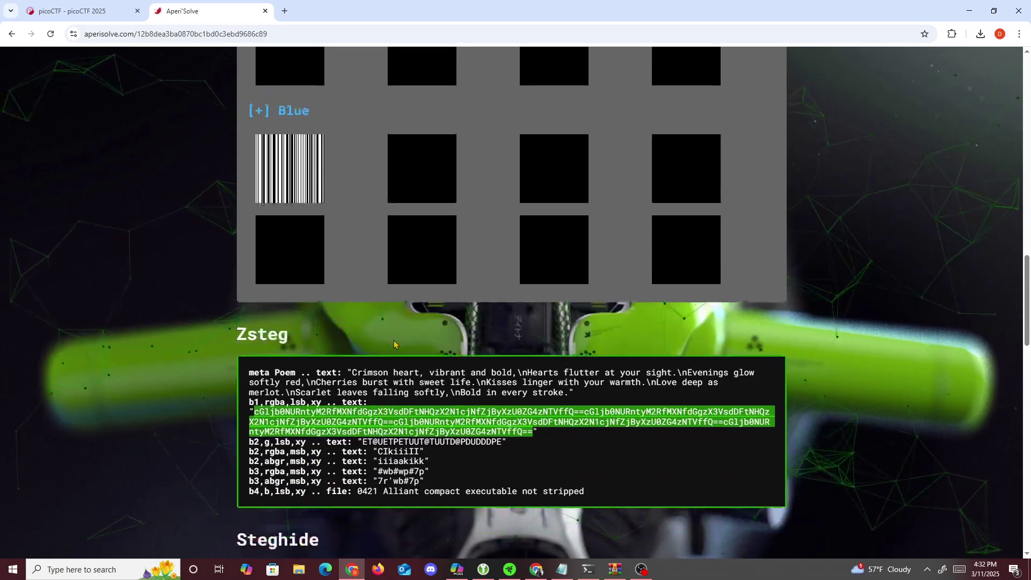
pyautogui.scroll(-1, 427, 371)
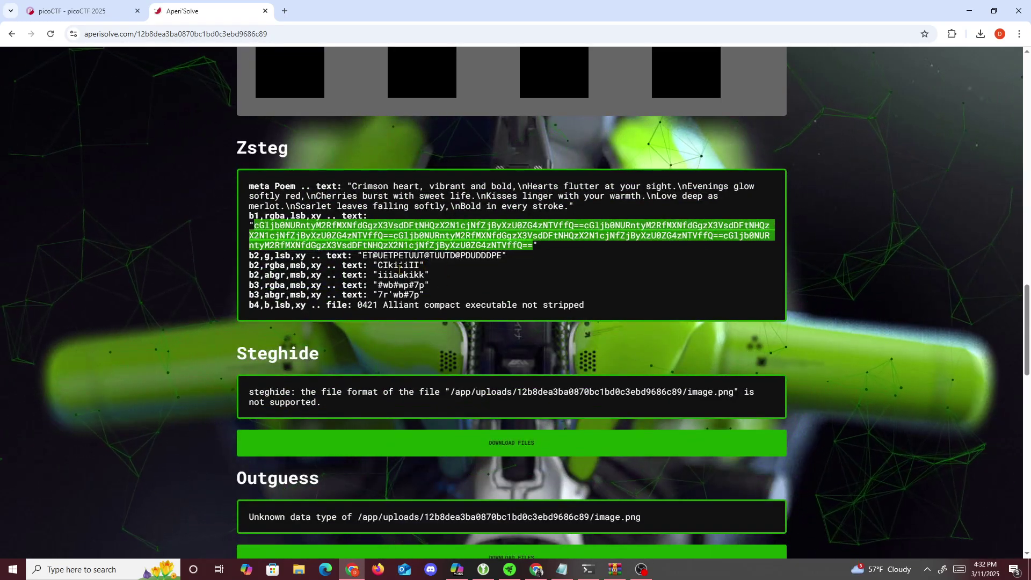
pyautogui.moveTo(585, 225); pyautogui.dragTo(383, 235)
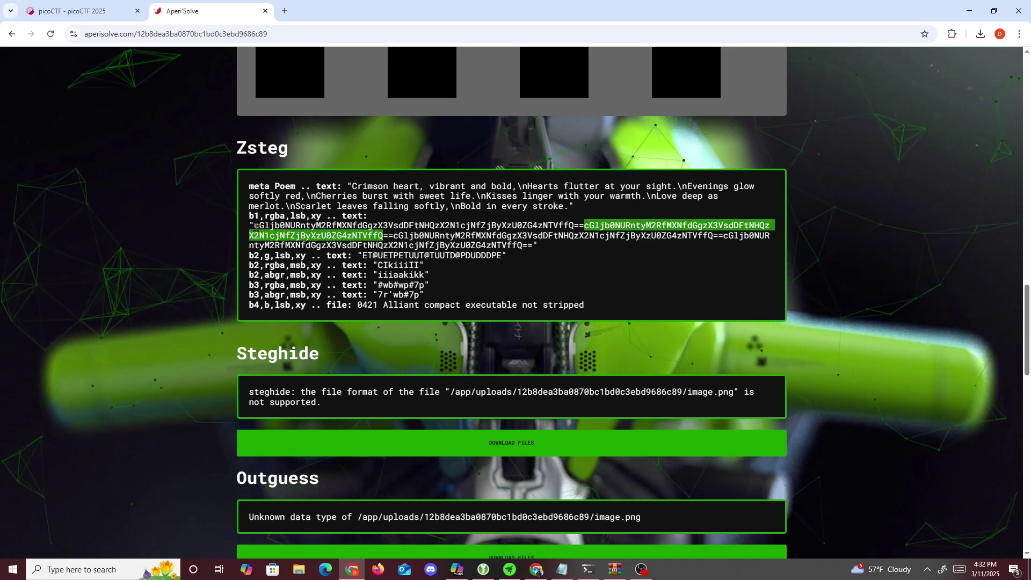
pyautogui.moveTo(254, 225); pyautogui.dragTo(532, 245)
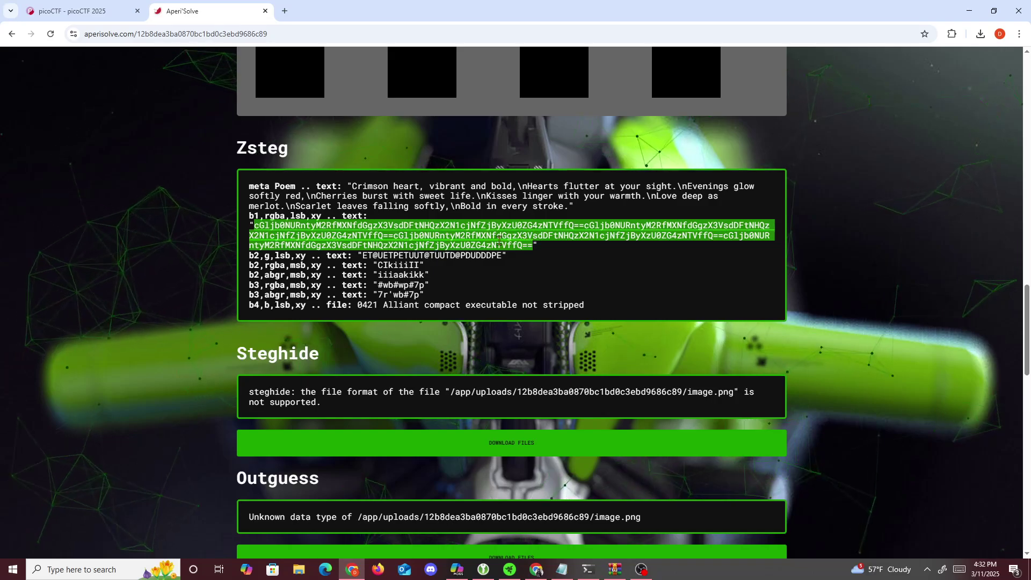
pyautogui.rightClick(498, 245)
pyautogui.click(516, 284)
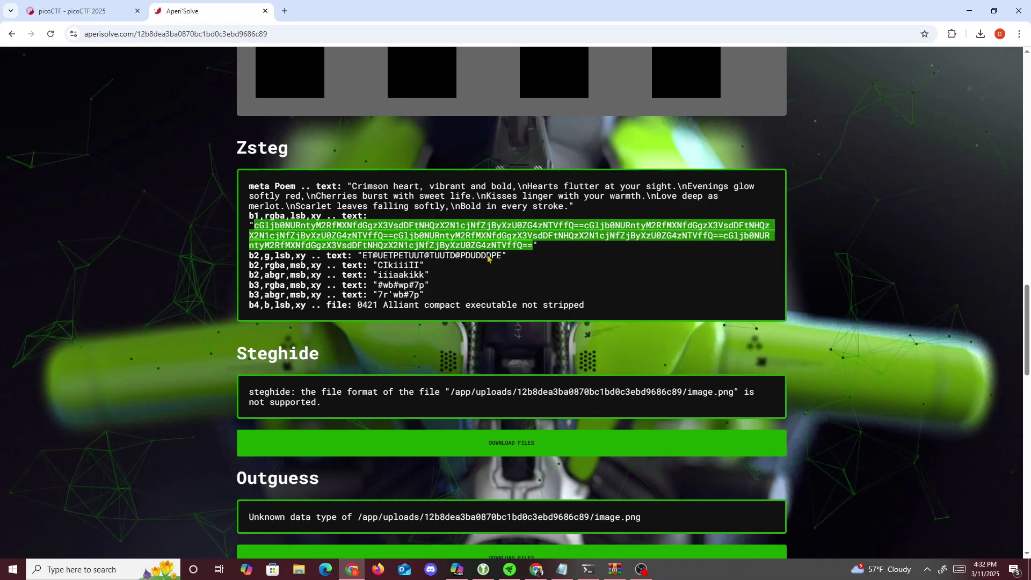
pyautogui.click(283, 15)
pyautogui.write('base')
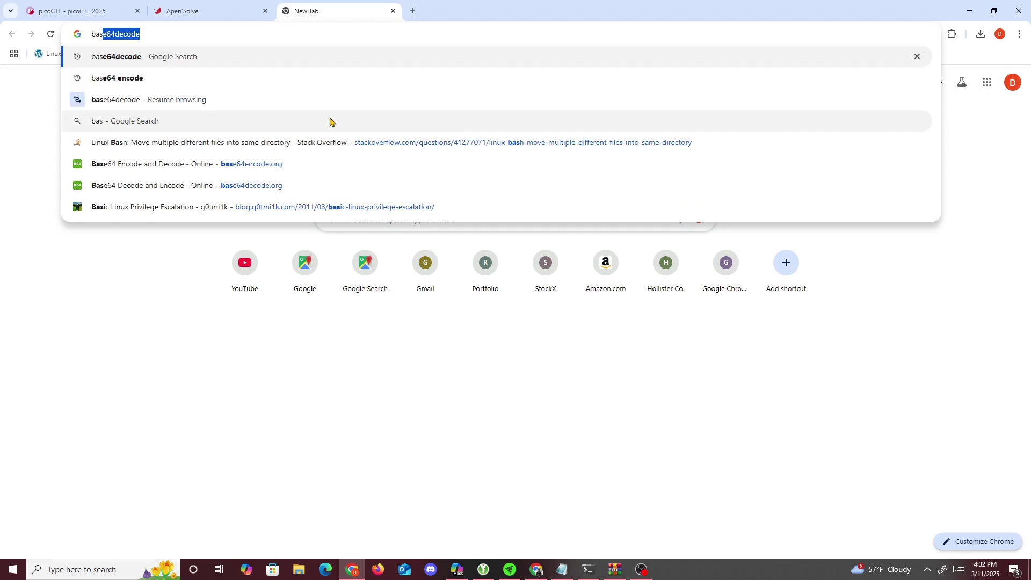
pyautogui.write('64d')
pyautogui.press('Return')
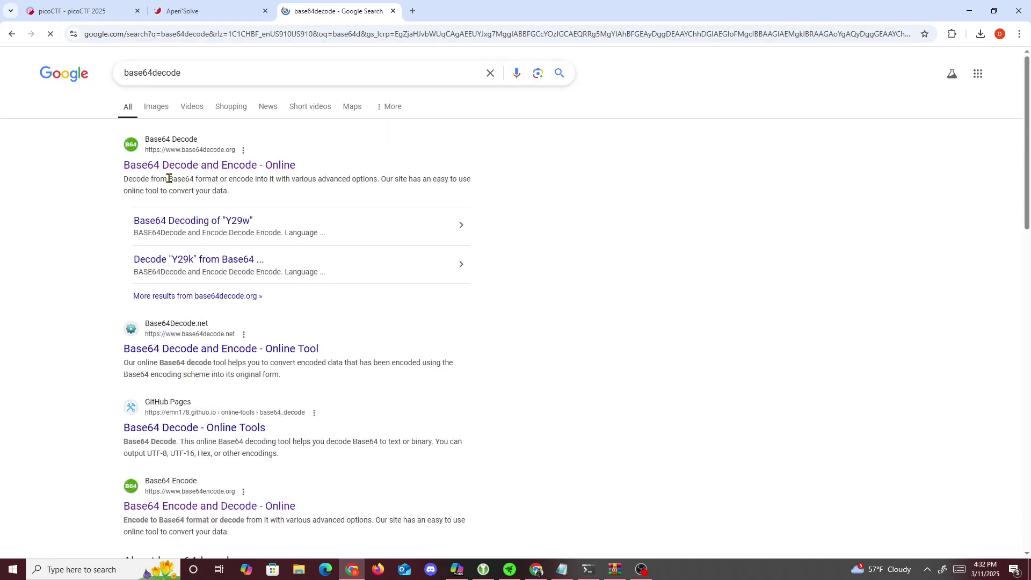
# - Decode the pasted zsteg string on Base64Decode.org and select the first picoCTF flag
pyautogui.click(177, 162)
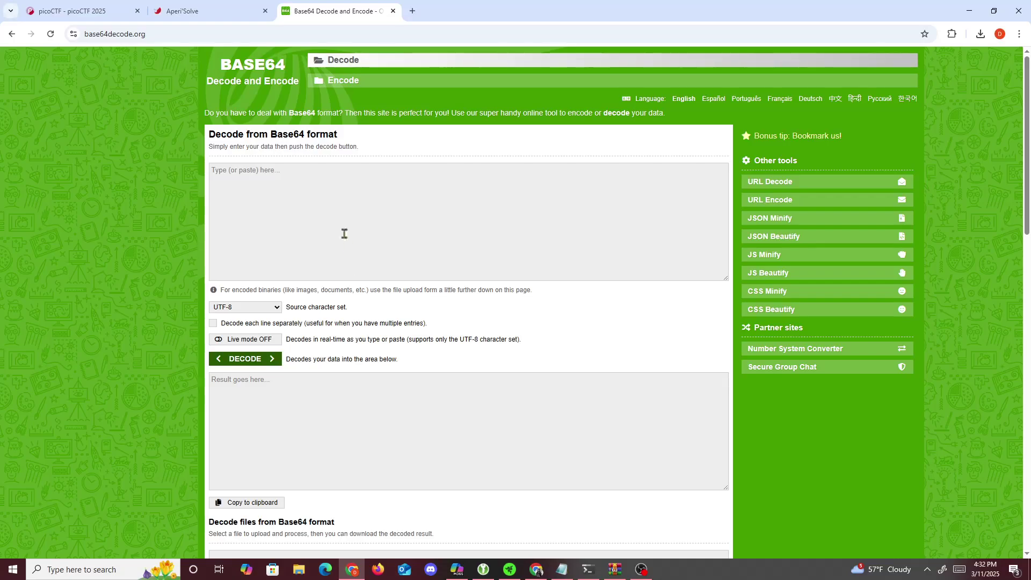
pyautogui.hotkey('ctrl', 'v')
pyautogui.click(264, 358)
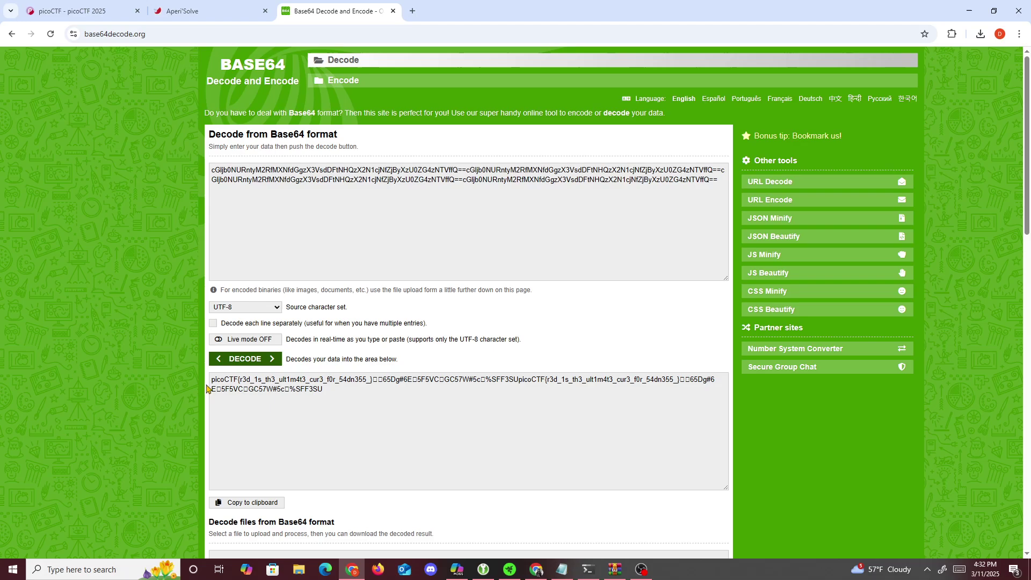
pyautogui.moveTo(212, 379); pyautogui.dragTo(349, 380)
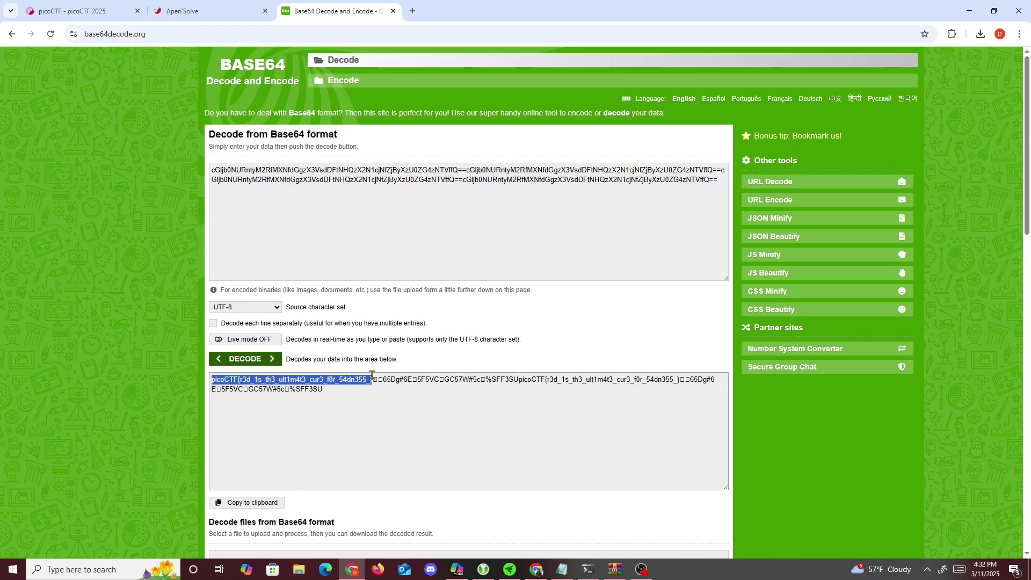
pyautogui.click(69, 11)
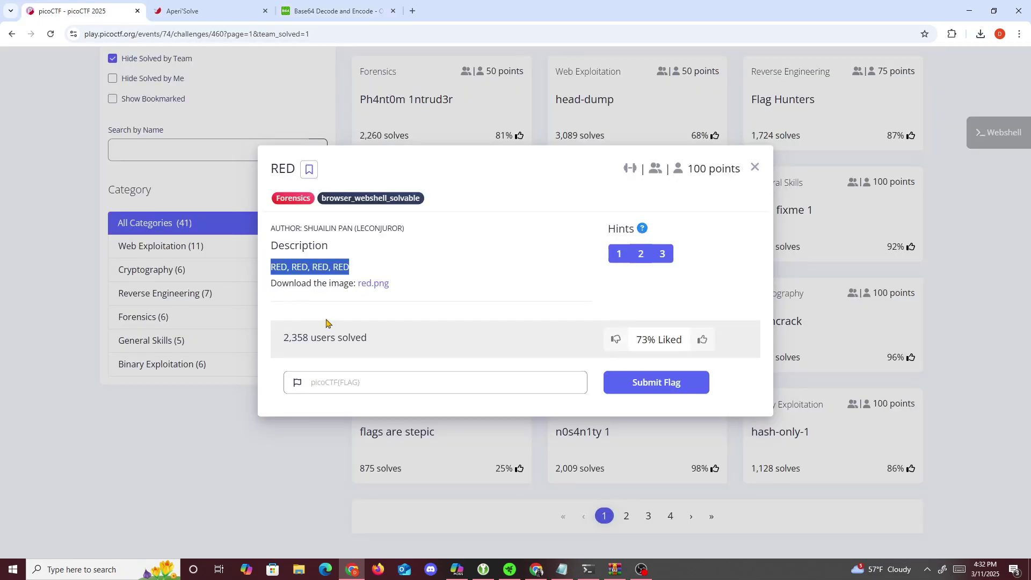
pyautogui.click(395, 380)
pyautogui.hotkey('ctrl', 'v')
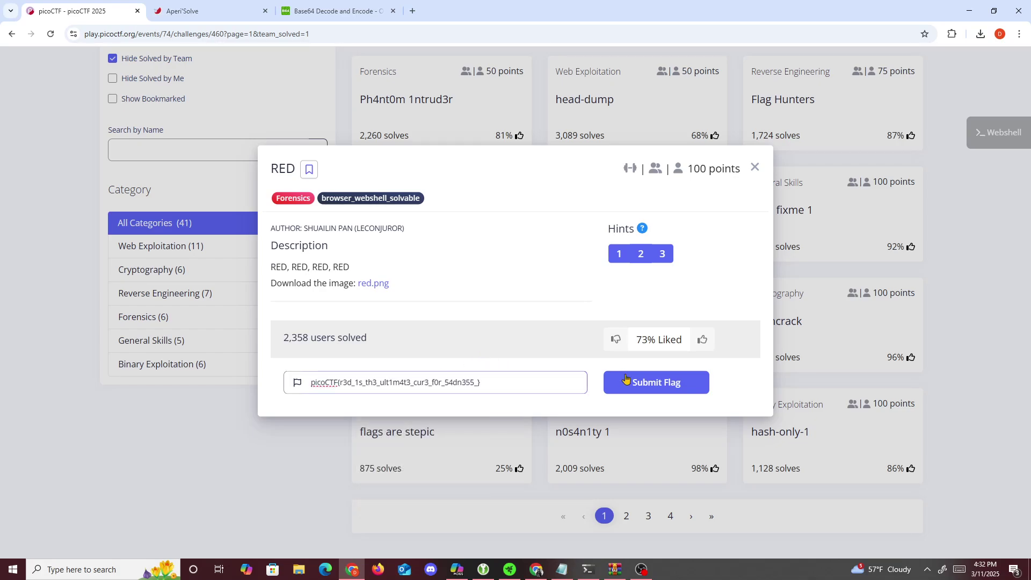
pyautogui.click(627, 381)
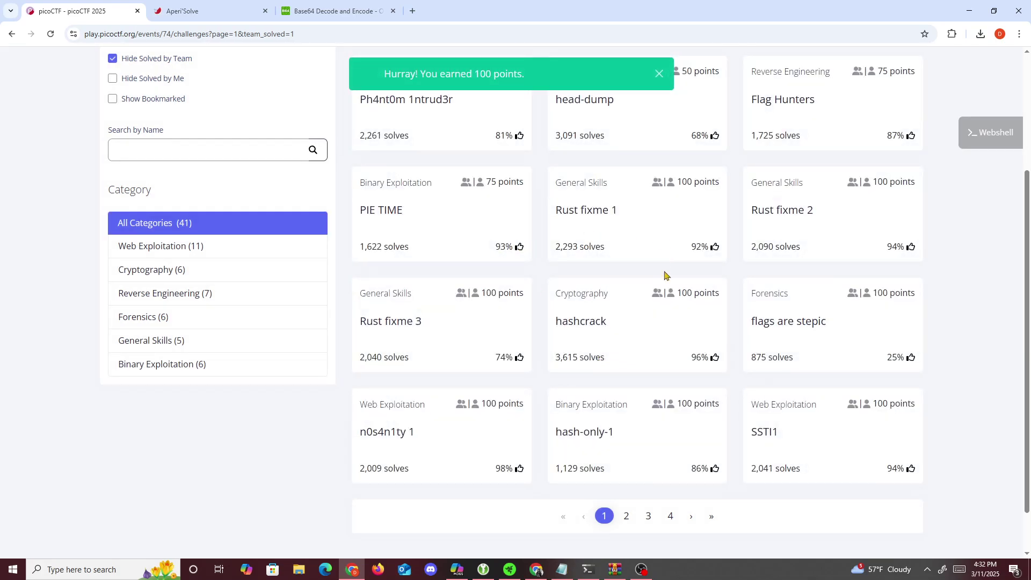